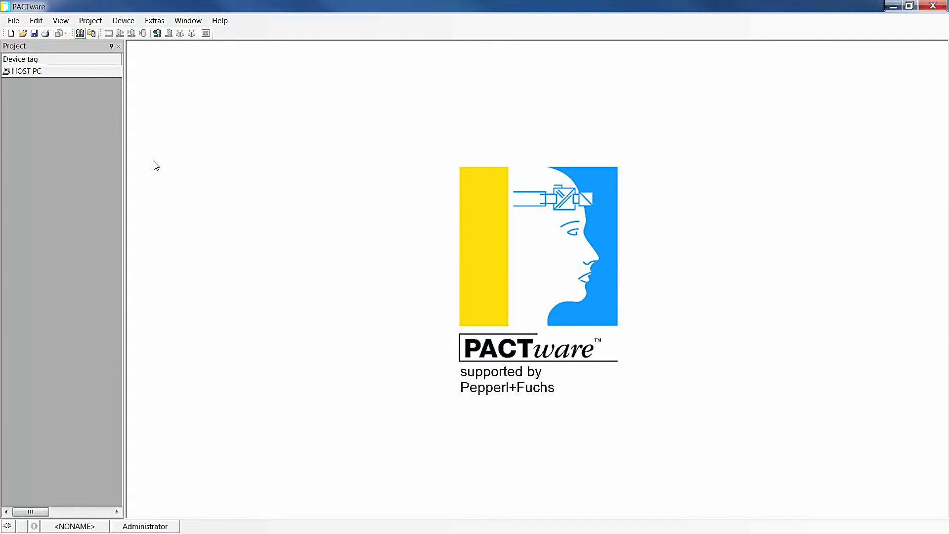
Step: Rebuild the PACTware device catalog through a fresh DTM search, creating a new catalog
left_click(91, 33)
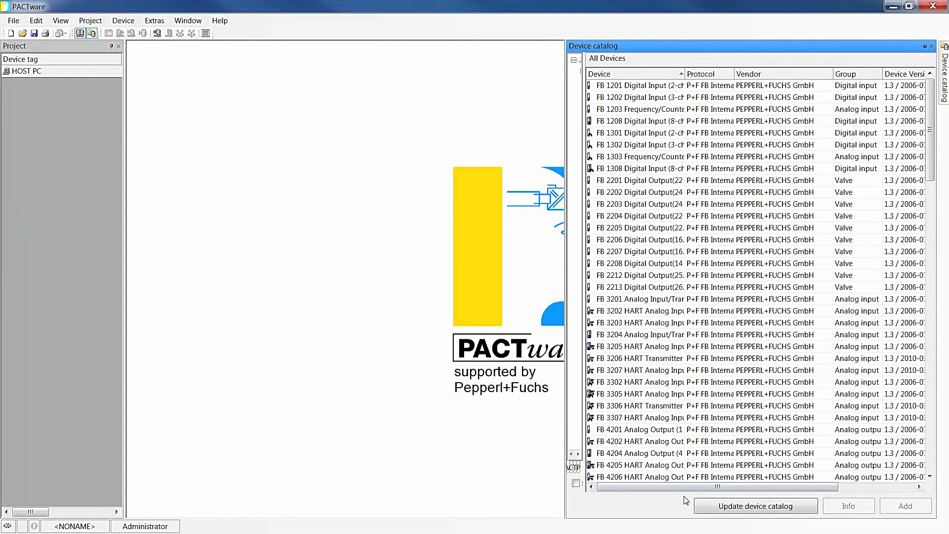
left_click(710, 509)
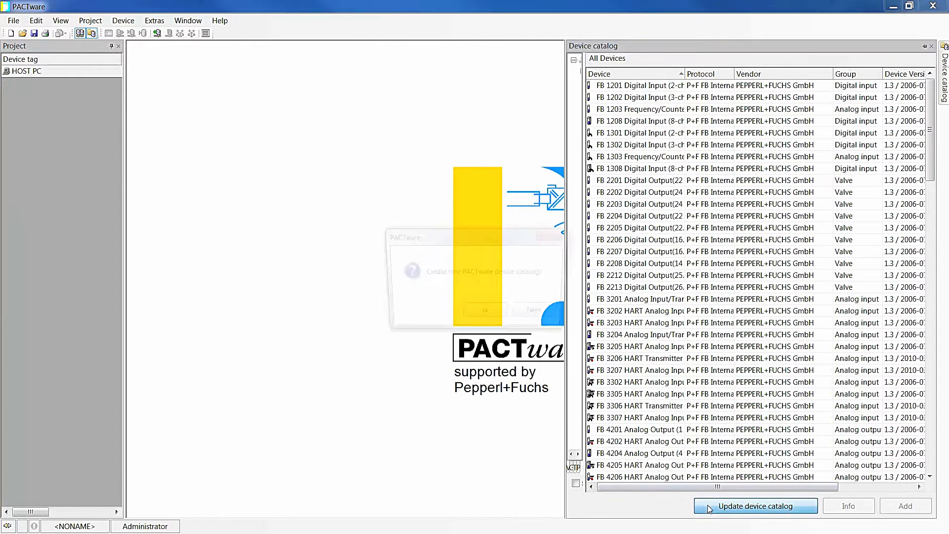
left_click(480, 315)
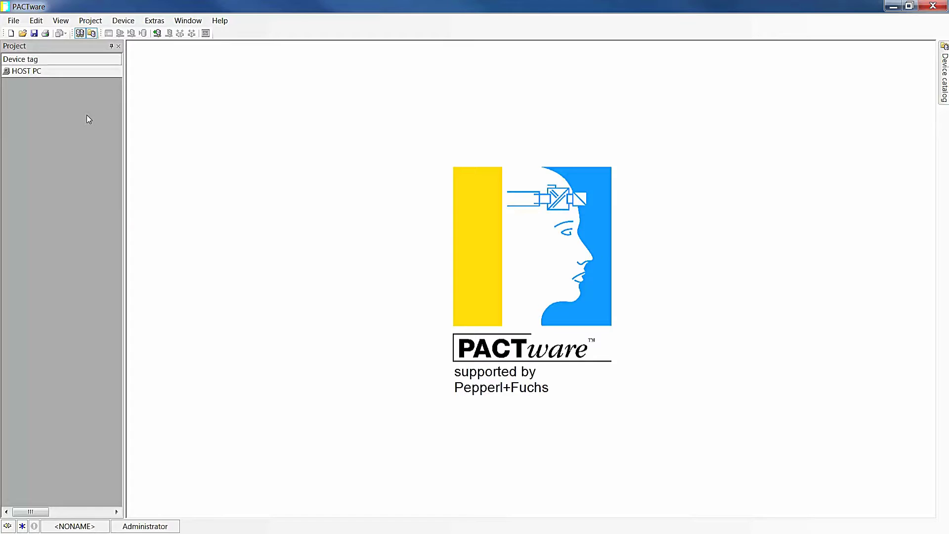
Step: Add a Servicebus interface LB/FB series device under HOST PC
right_click(68, 75)
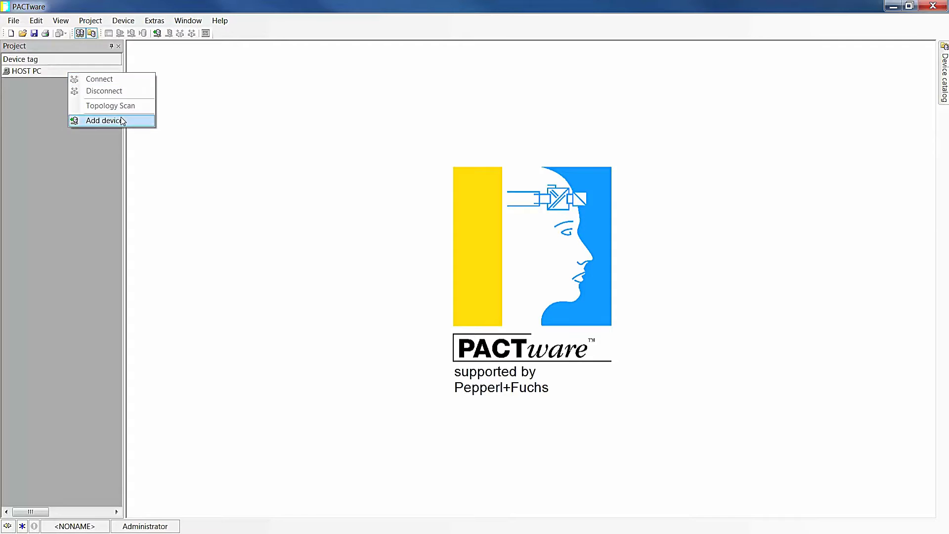
left_click(105, 120)
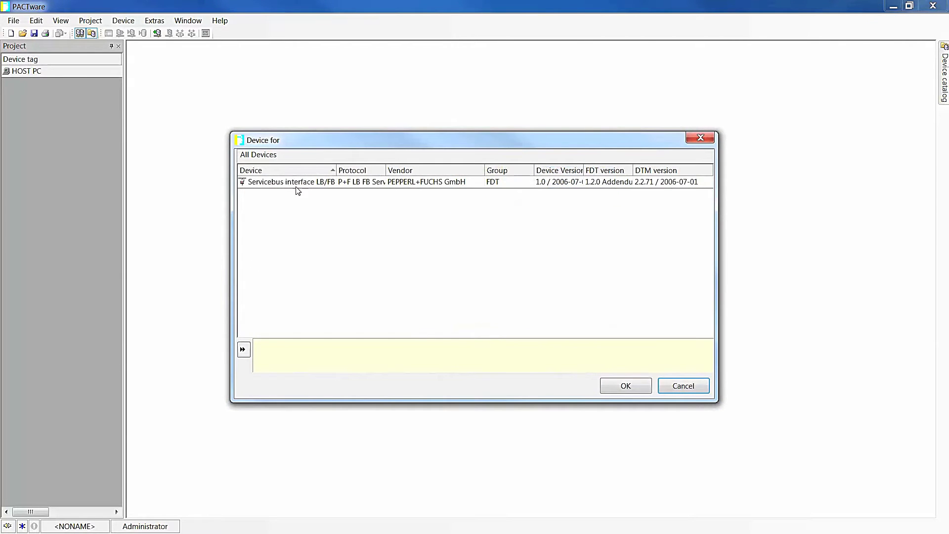
left_click(300, 183)
left_click(625, 386)
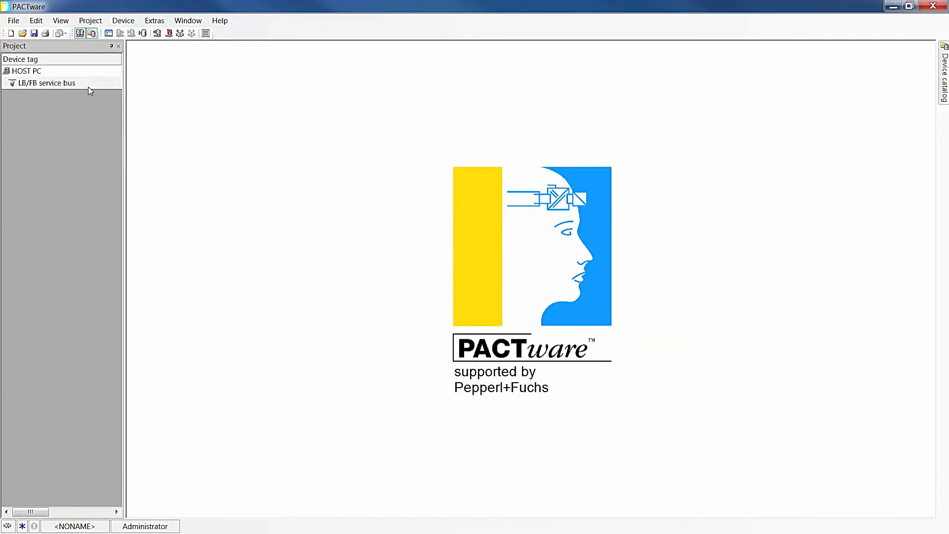
left_click(87, 85)
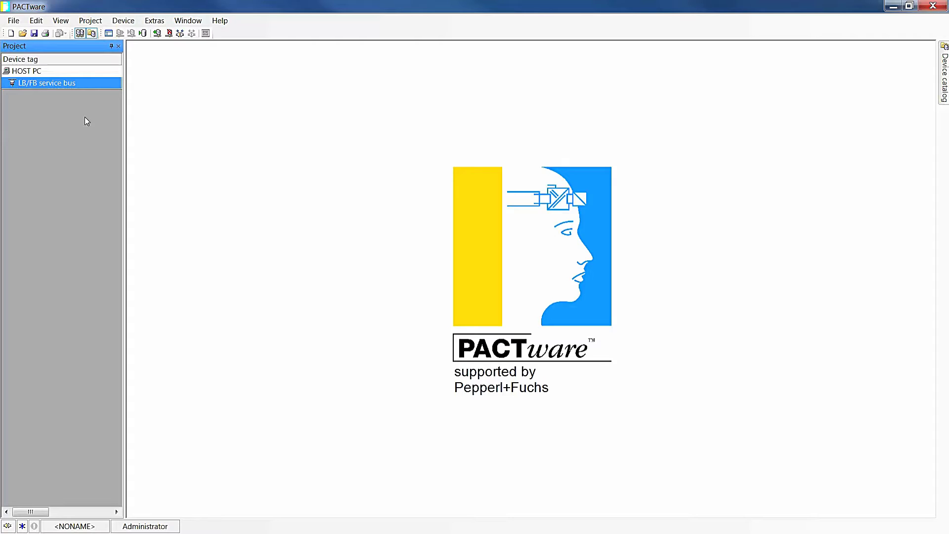
Step: Configure the LB/FB service bus COM port as COM 5 and save the setting
right_click(84, 85)
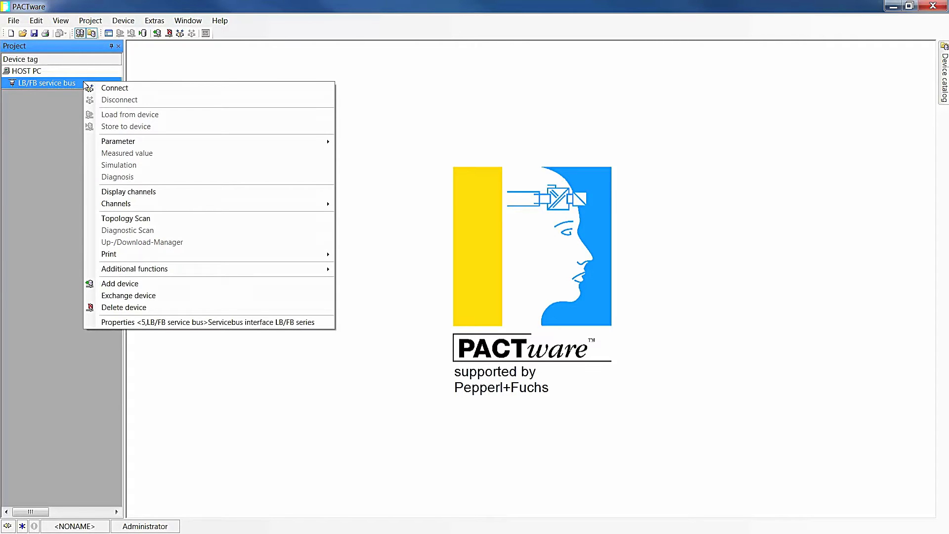
mouse_move(168, 144)
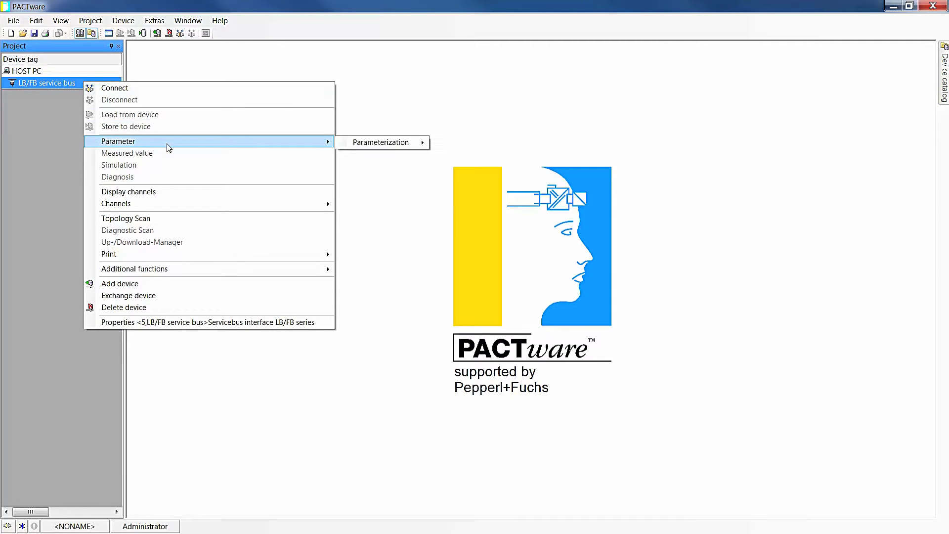
mouse_move(396, 142)
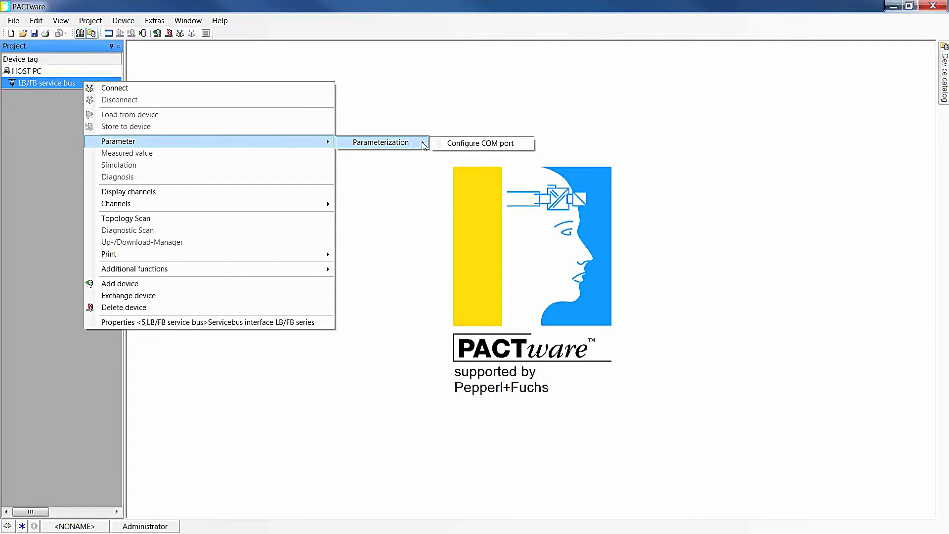
left_click(449, 144)
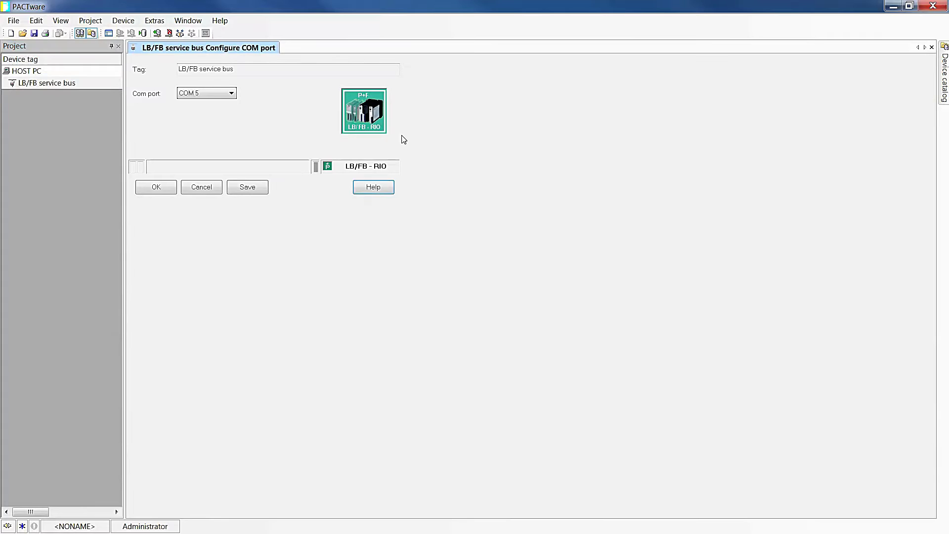
left_click(231, 94)
left_click(231, 94)
left_click(249, 190)
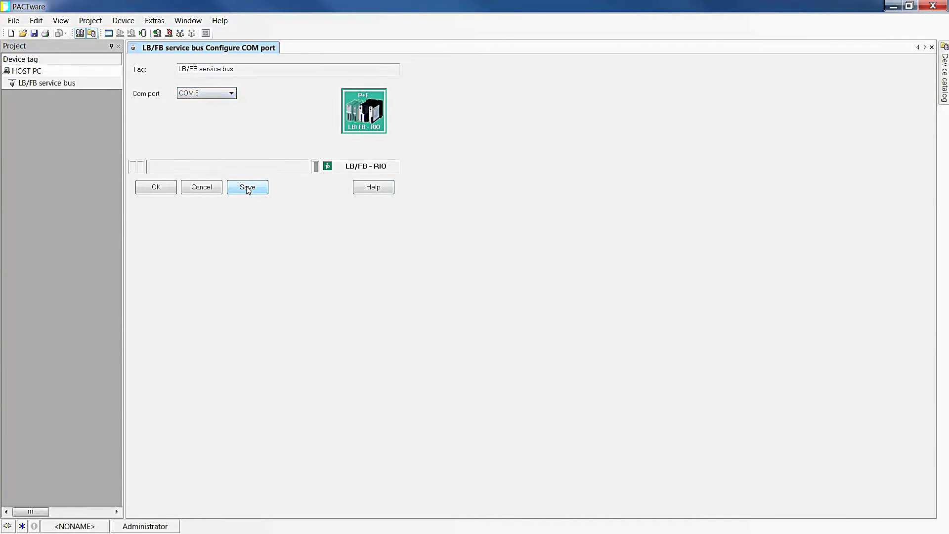
left_click(158, 185)
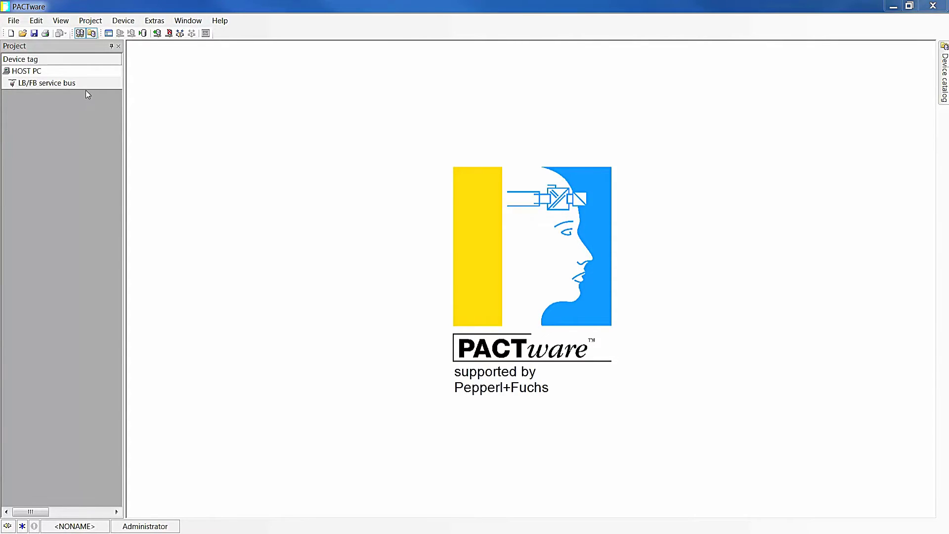
Step: Connect the service bus, scan addresses 1–10, and add the found LB-8109 coupler to the project
right_click(86, 85)
left_click(91, 87)
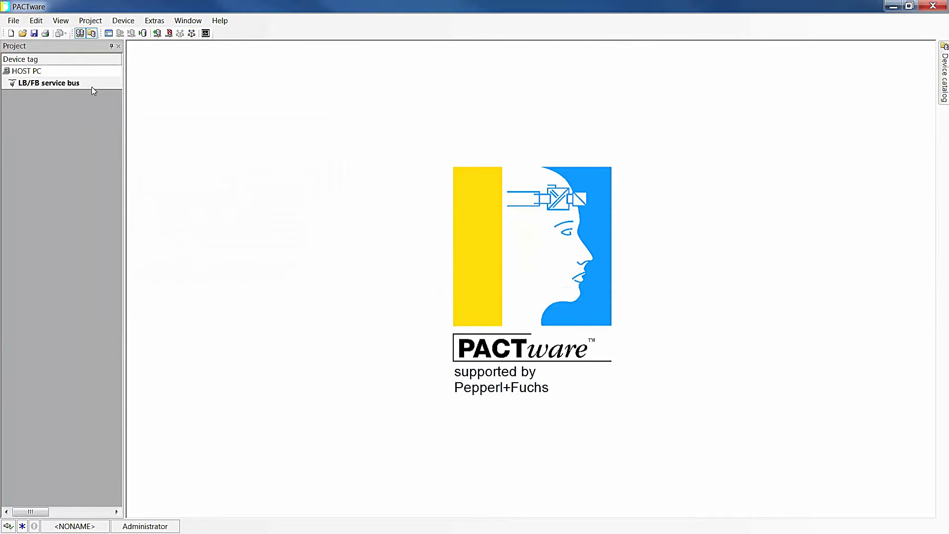
right_click(91, 87)
mouse_move(262, 279)
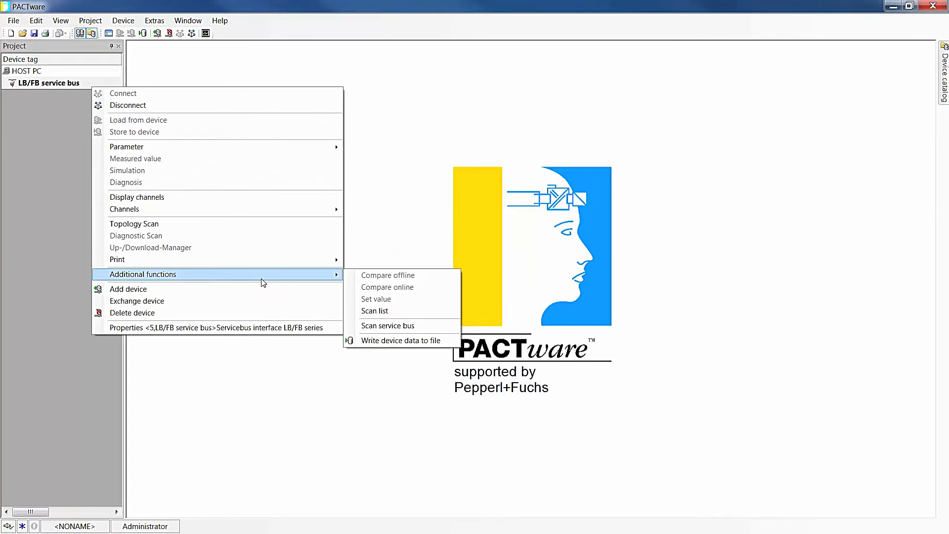
left_click(386, 325)
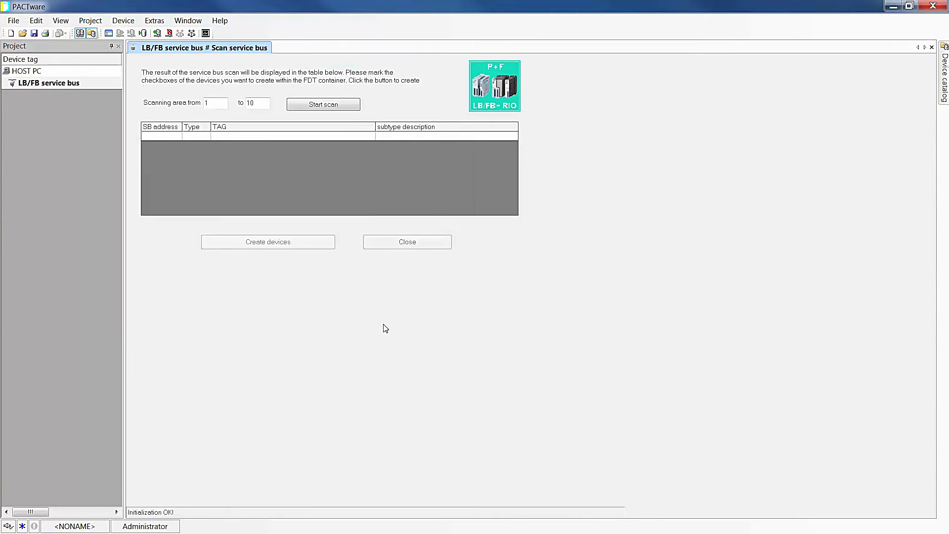
left_click(343, 110)
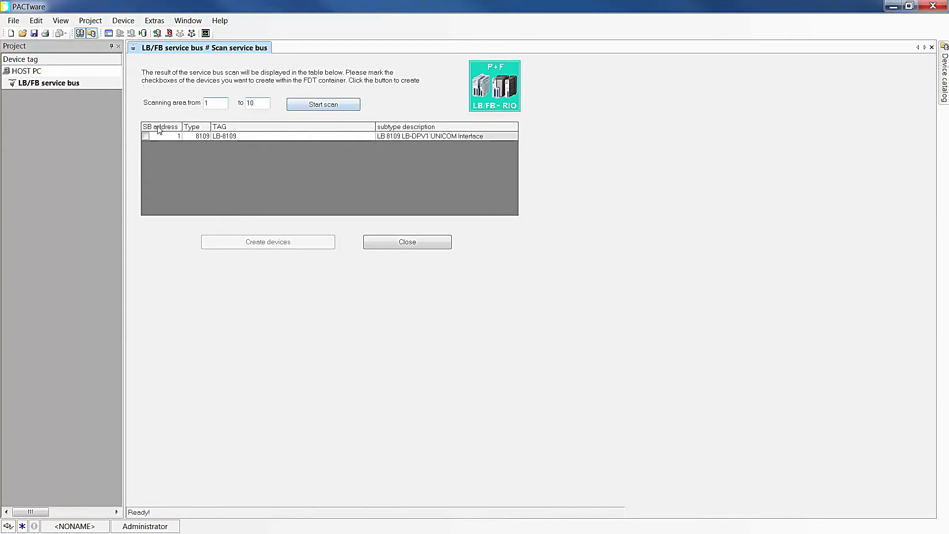
left_click(146, 135)
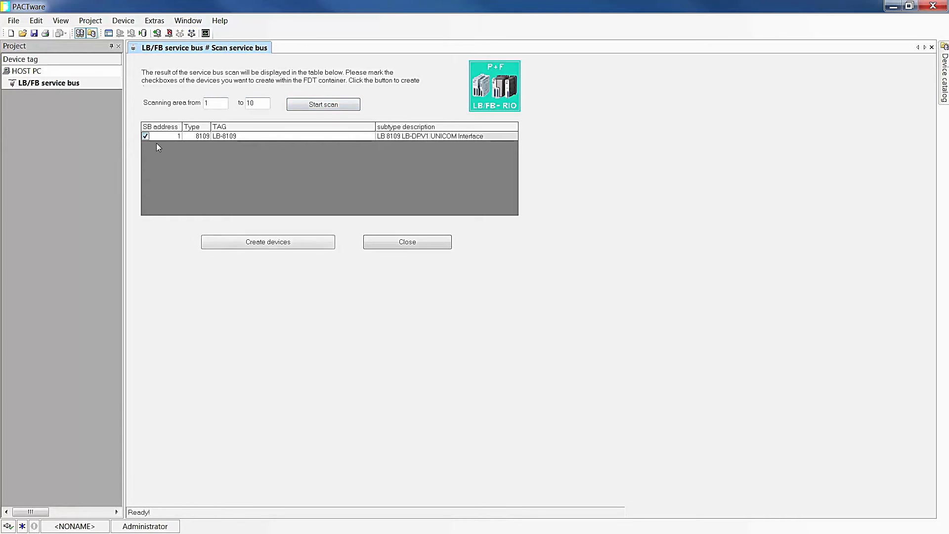
left_click(302, 245)
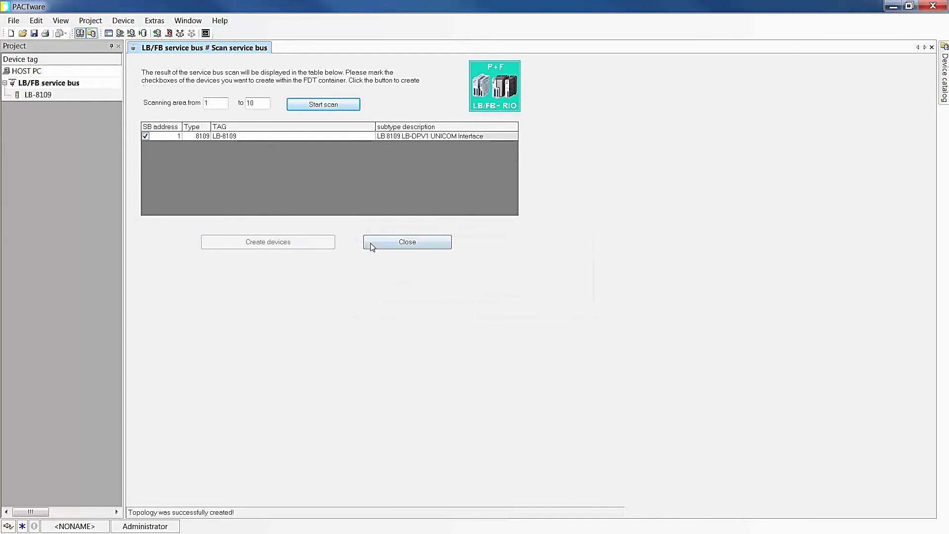
left_click(371, 242)
left_click(96, 96)
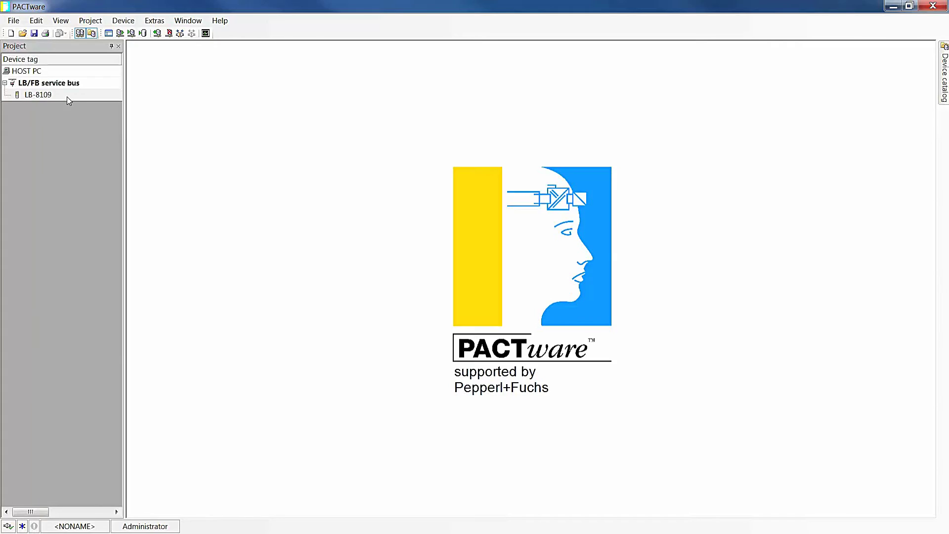
Step: In LB-8109 offline data, keep the 8-slot LB 9023/25 backplane, zero extensions, and LB 9006 C supply
right_click(68, 98)
mouse_move(214, 172)
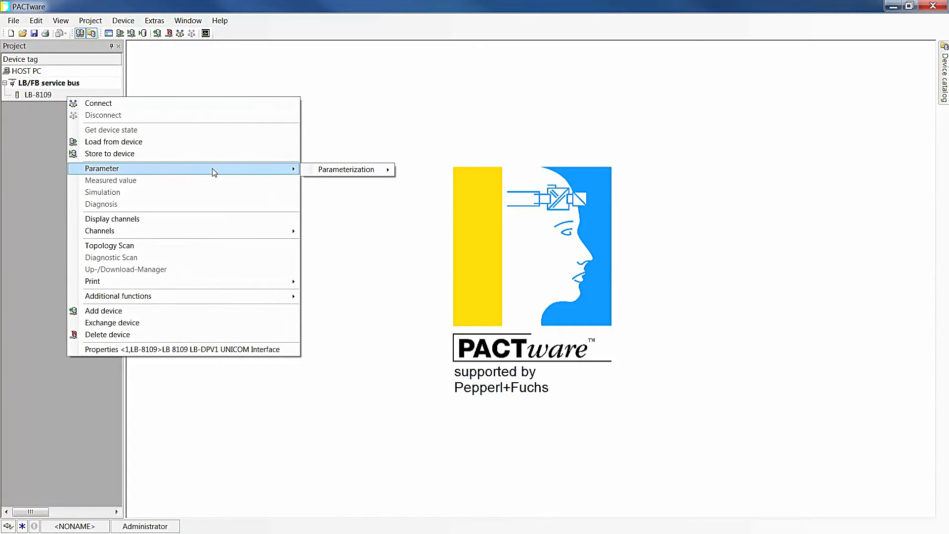
mouse_move(327, 169)
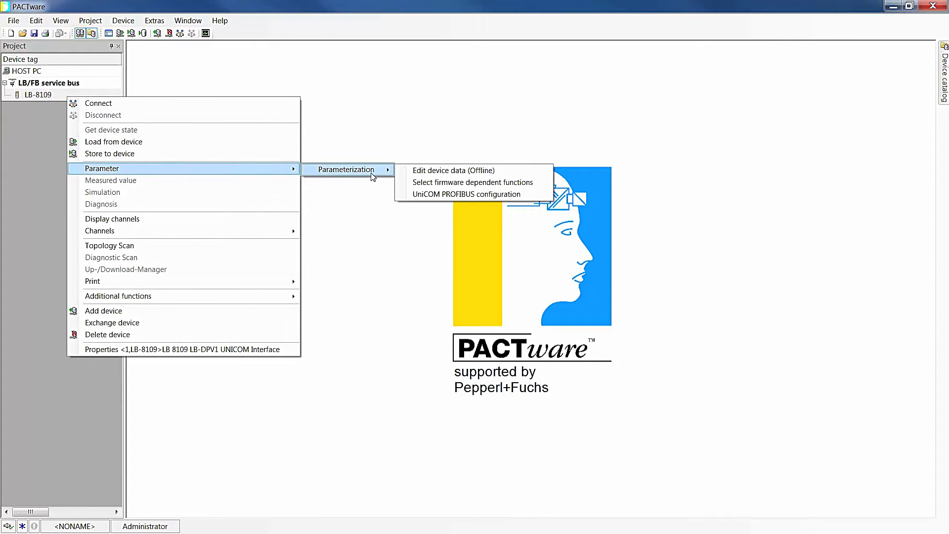
left_click(407, 174)
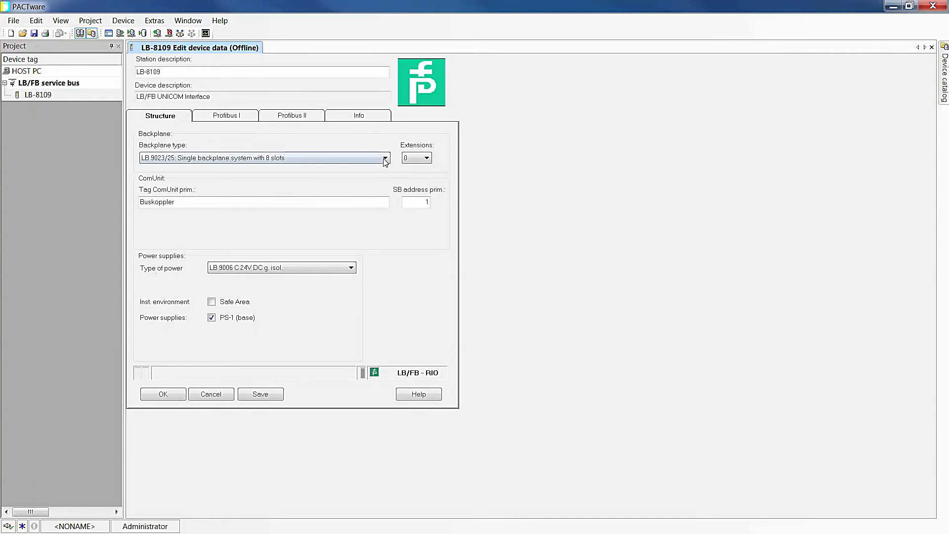
left_click(383, 158)
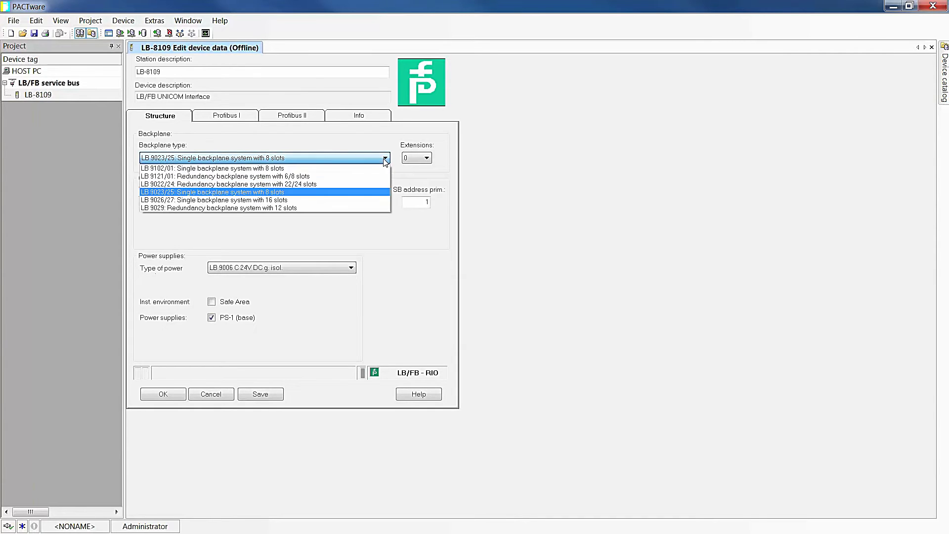
left_click(376, 193)
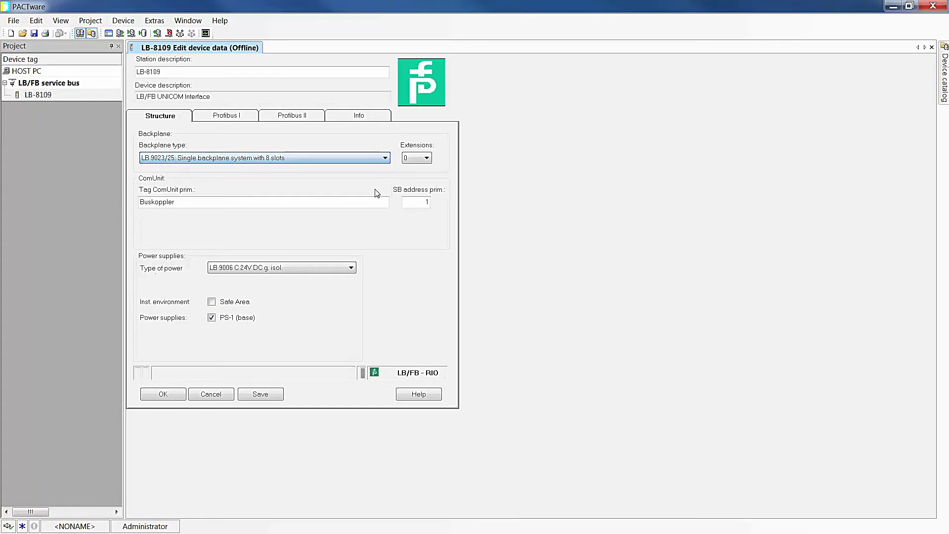
left_click(418, 158)
left_click(420, 167)
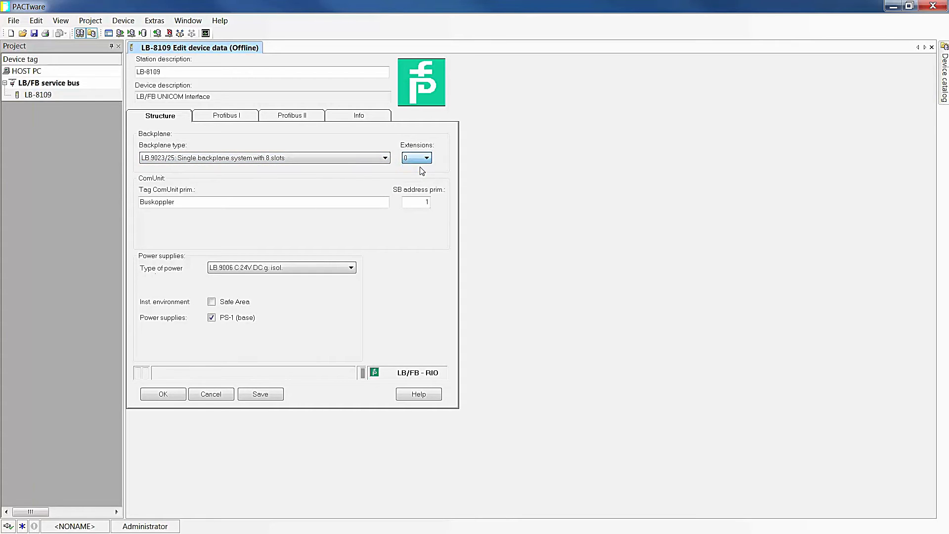
left_click(352, 268)
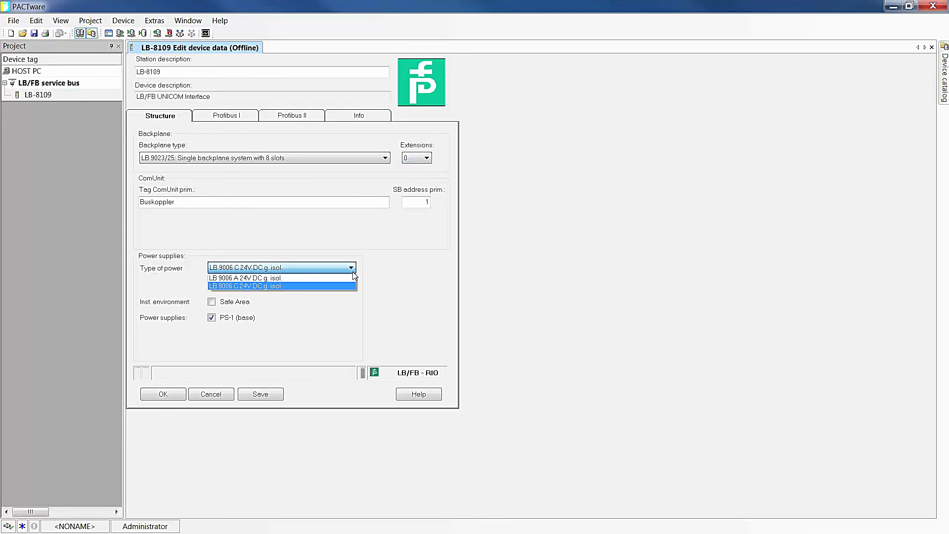
left_click(353, 272)
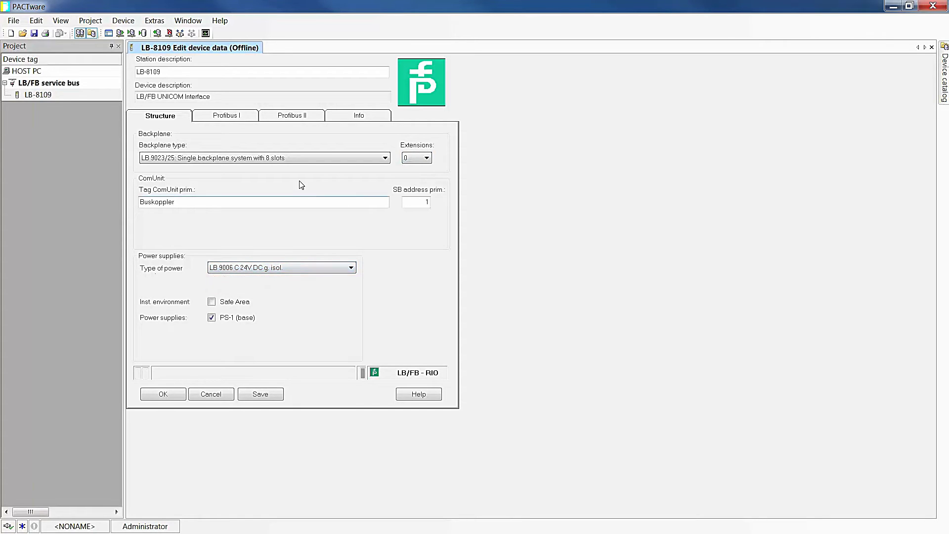
Step: Confirm the Profibus I ComUnit address 126 and save the coupler's device data
left_click(249, 120)
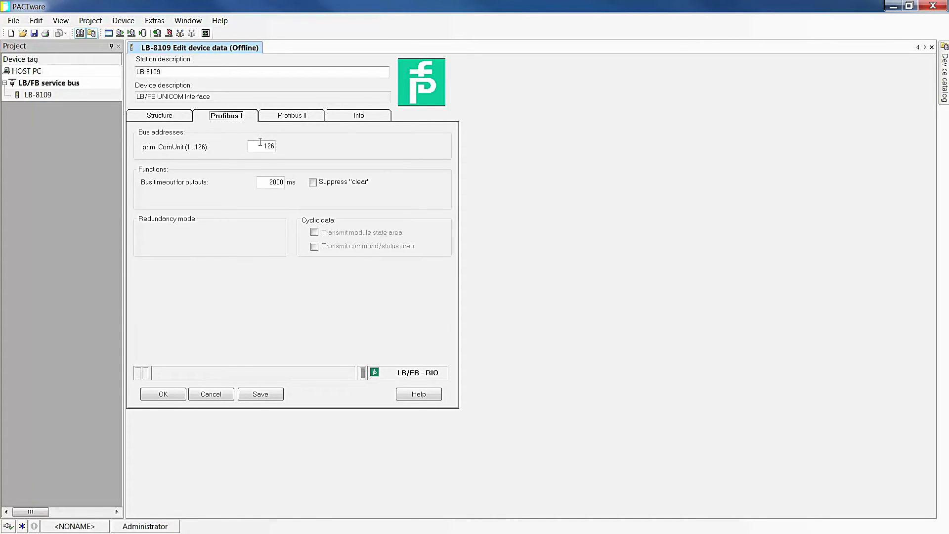
left_click_drag(260, 142, 268, 151)
left_click(242, 397)
left_click(177, 398)
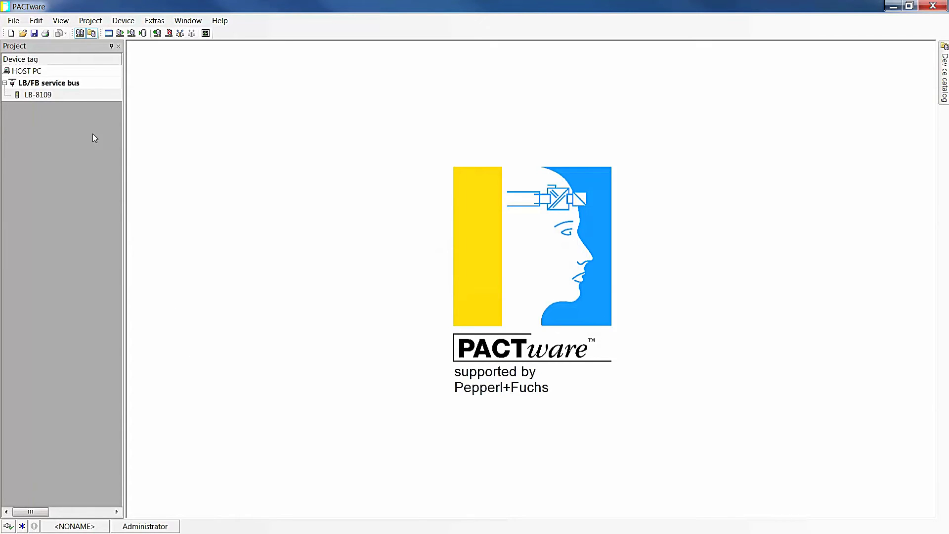
Step: Connect to the LB-8109 and topology-scan it, creating the eight found I/O modules
right_click(80, 97)
left_click(88, 103)
right_click(64, 98)
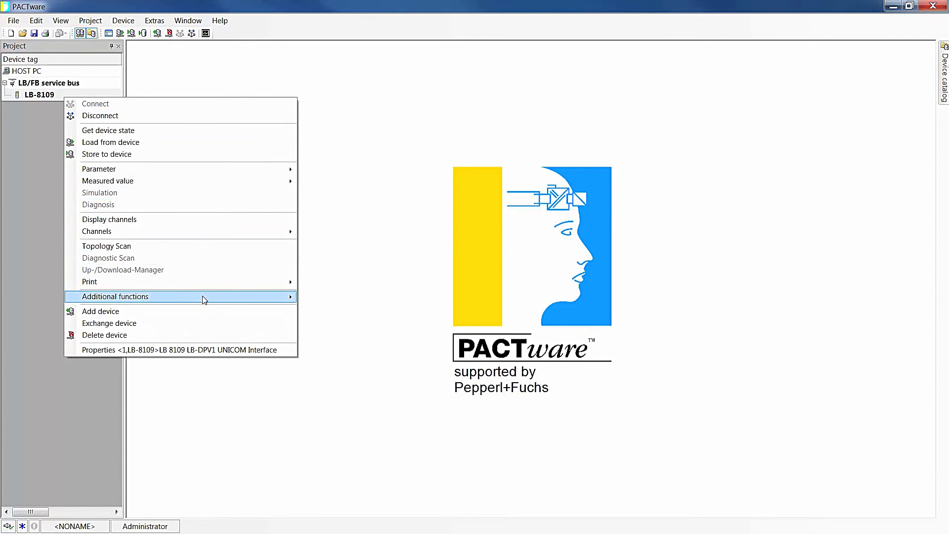
mouse_move(204, 296)
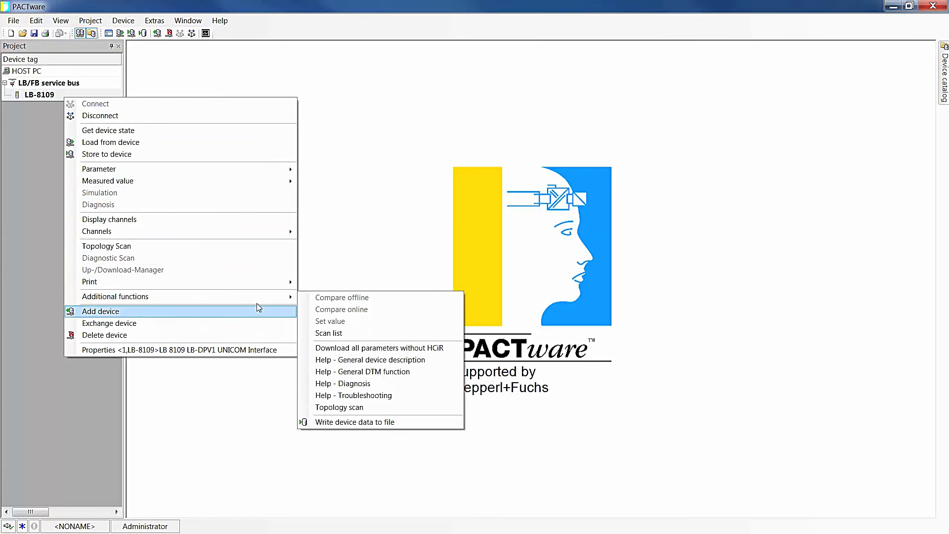
left_click(363, 407)
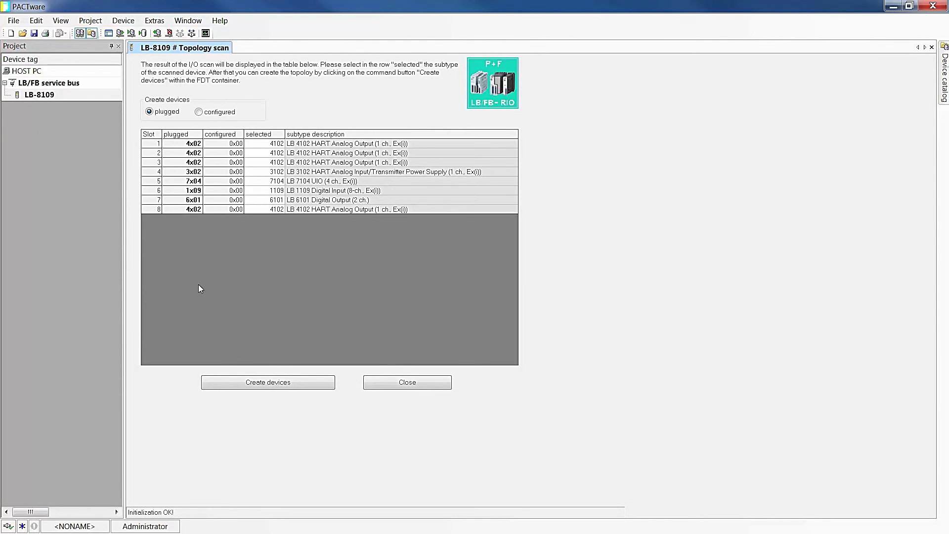
left_click(233, 385)
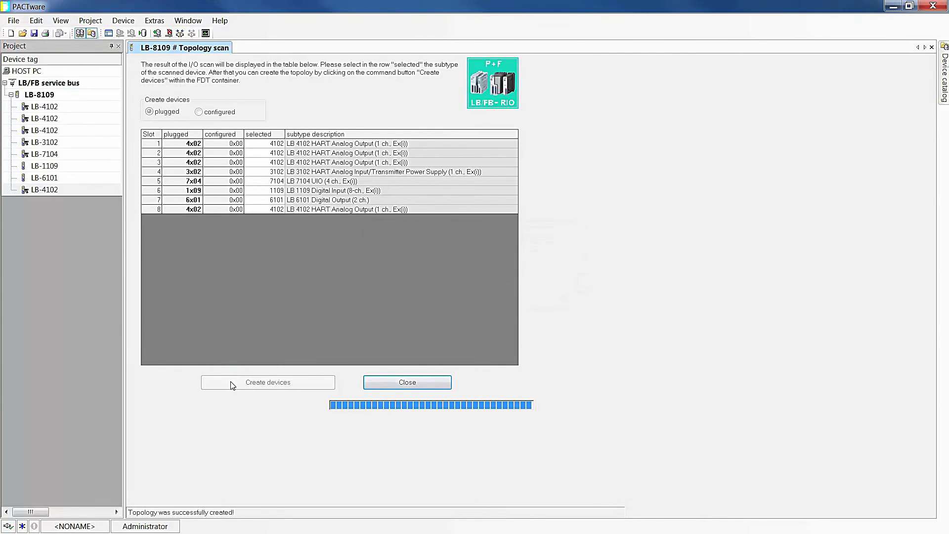
left_click(403, 385)
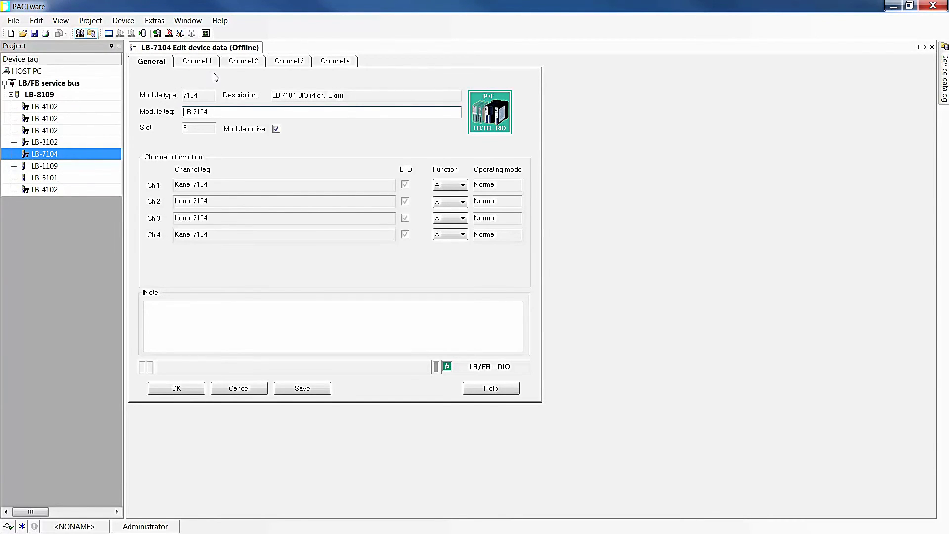
Step: Uncheck Line fault detection 'on' on the LB-7104 Channel 3 tab
left_click(302, 62)
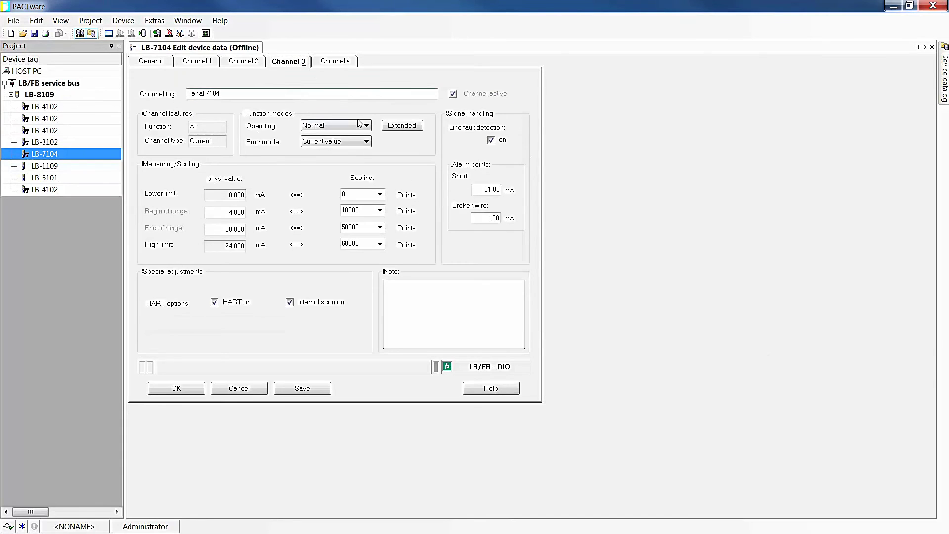
left_click(491, 141)
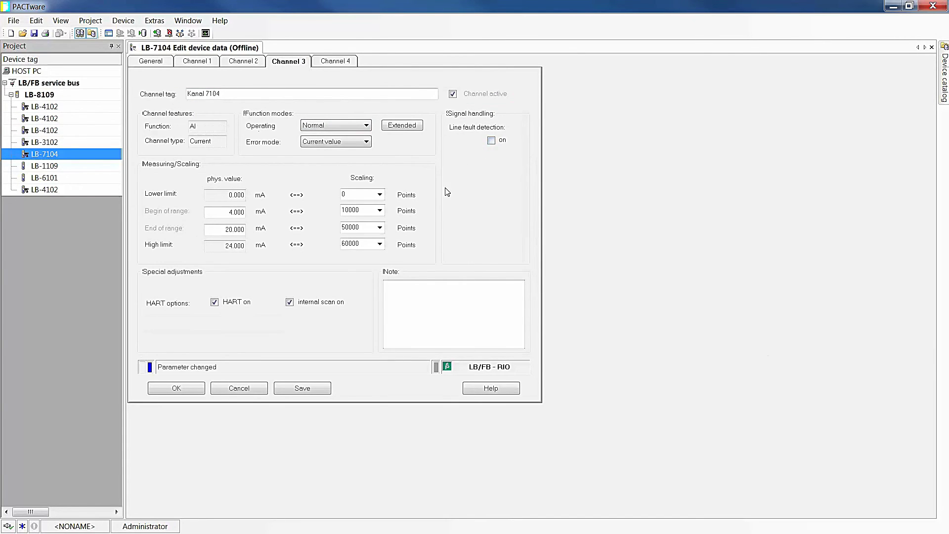